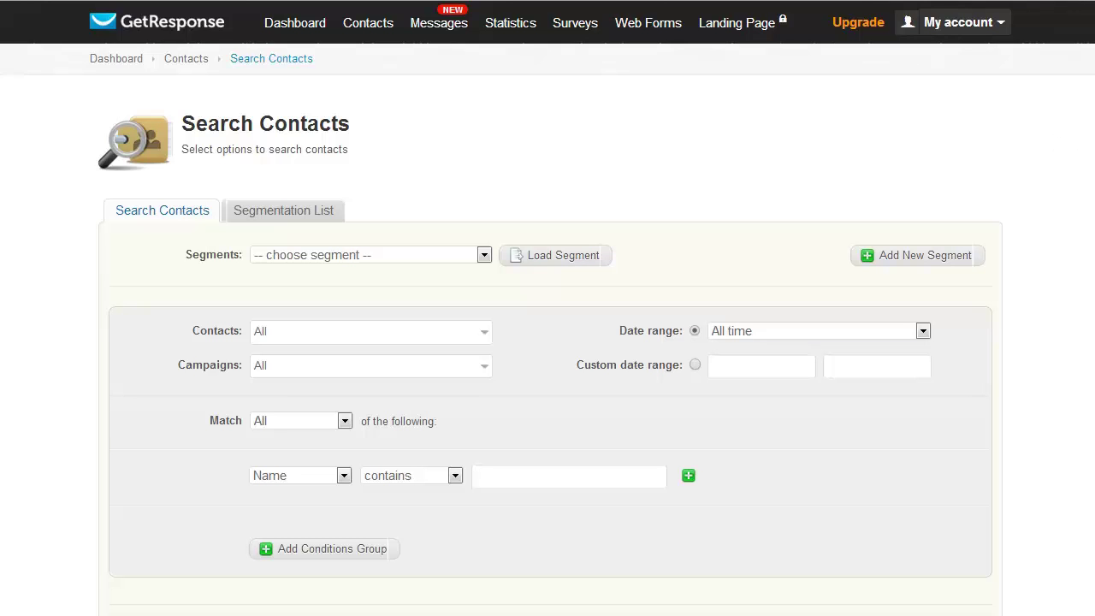
# - Search all contacts in all campaigns for all time, returning 1277 results
pyautogui.moveTo(355, 22)
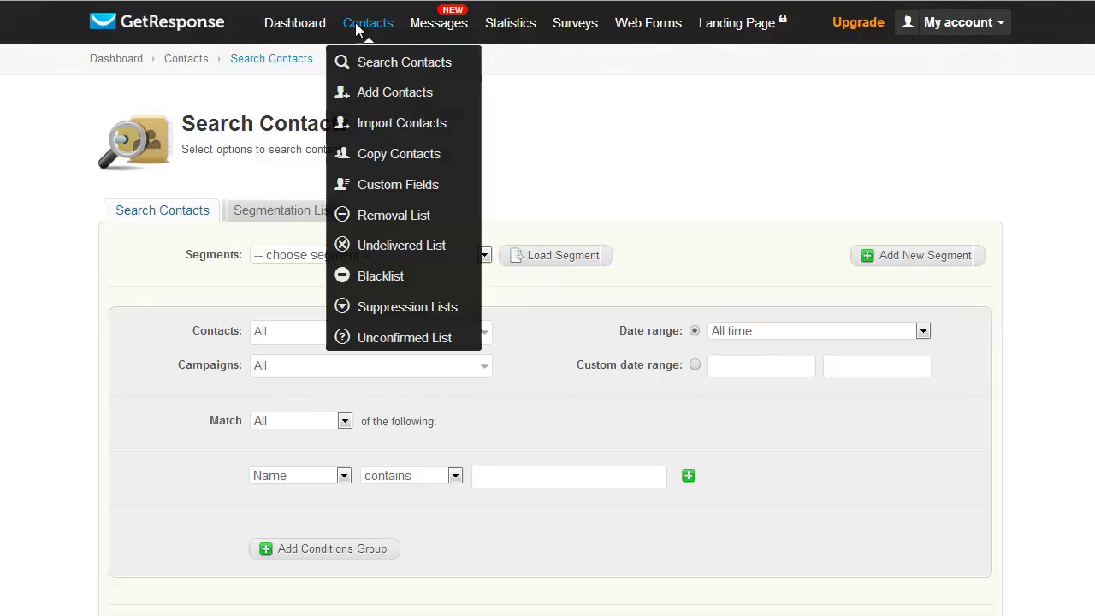
pyautogui.click(381, 68)
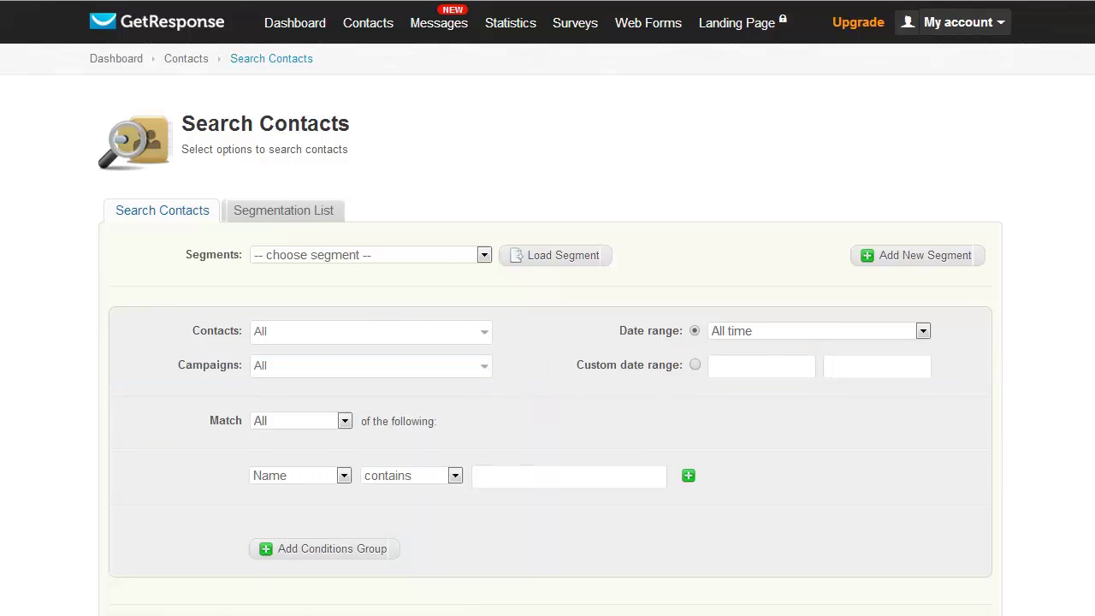
pyautogui.scroll(-2, 548, 308)
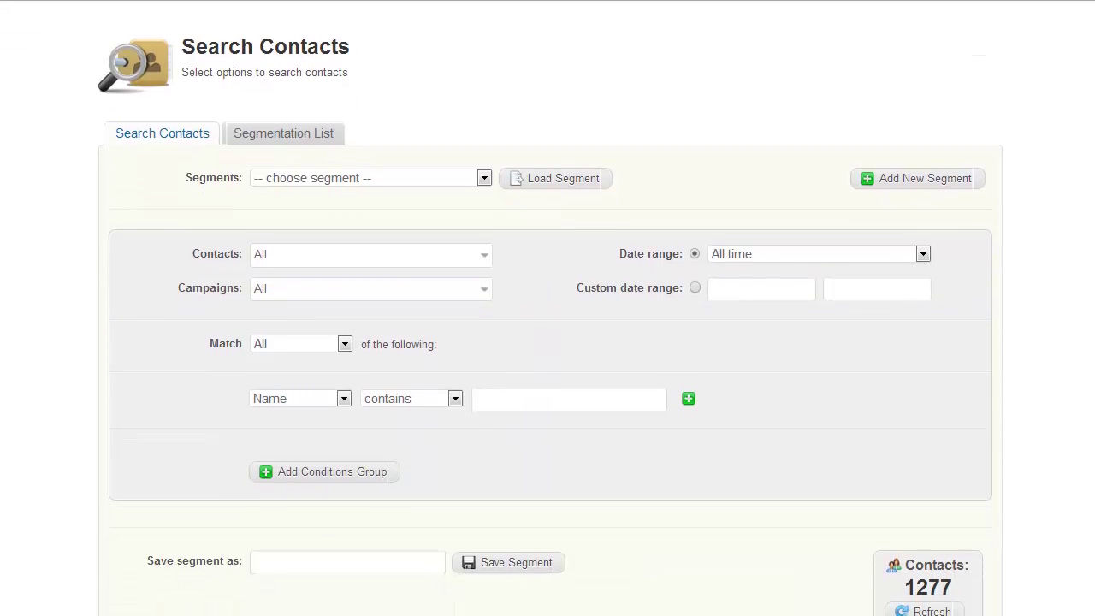
pyautogui.scroll(-1, 548, 343)
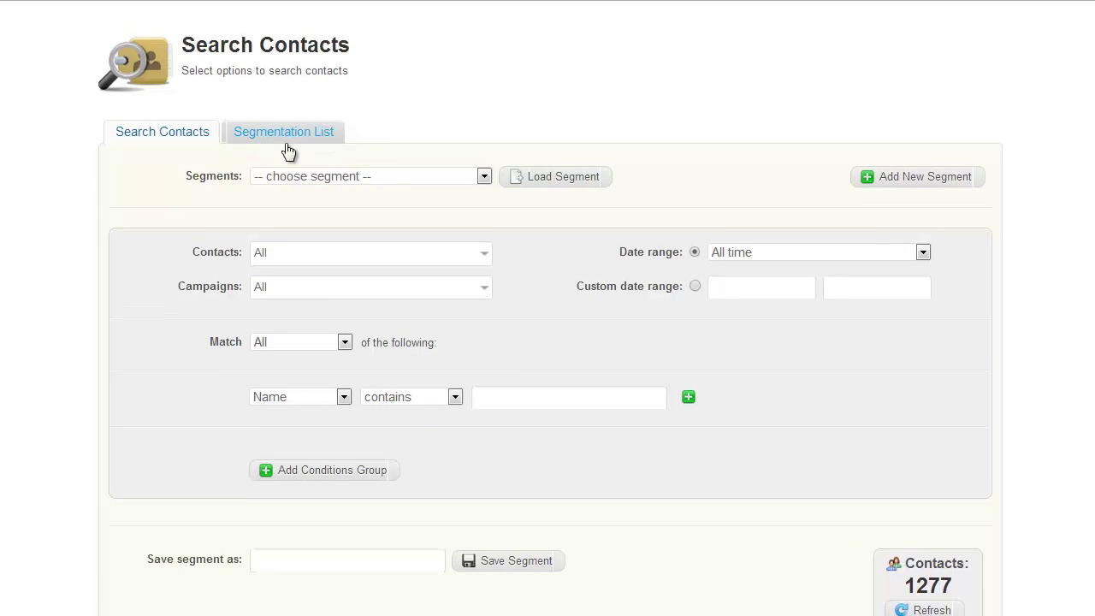
pyautogui.scroll(-2, 669, 547)
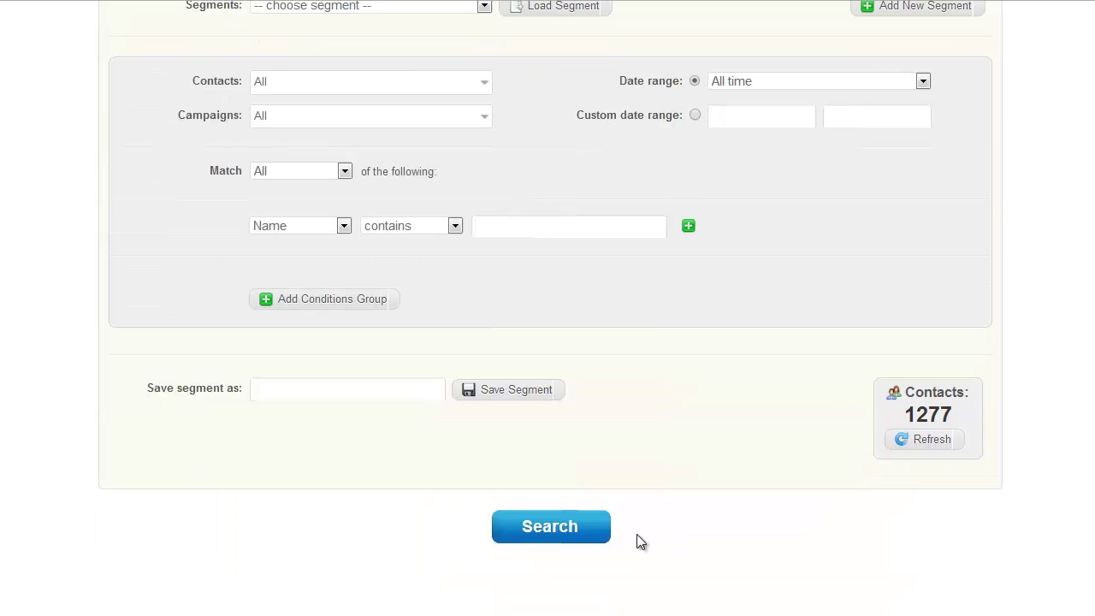
pyautogui.click(540, 527)
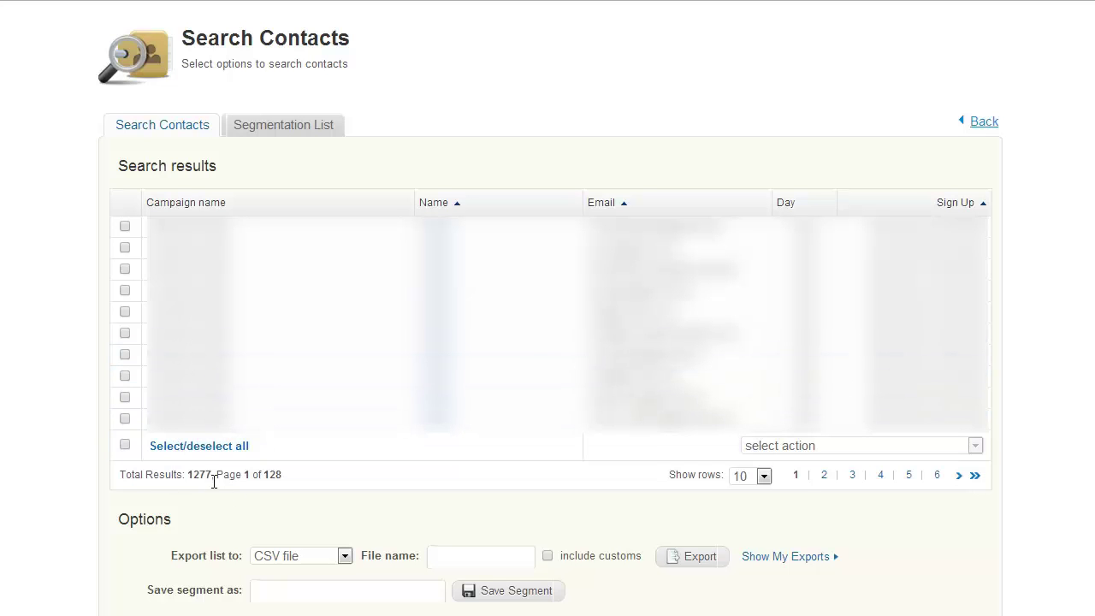
# - Select every contact in the search results and choose CSV file as the export format
pyautogui.click(165, 446)
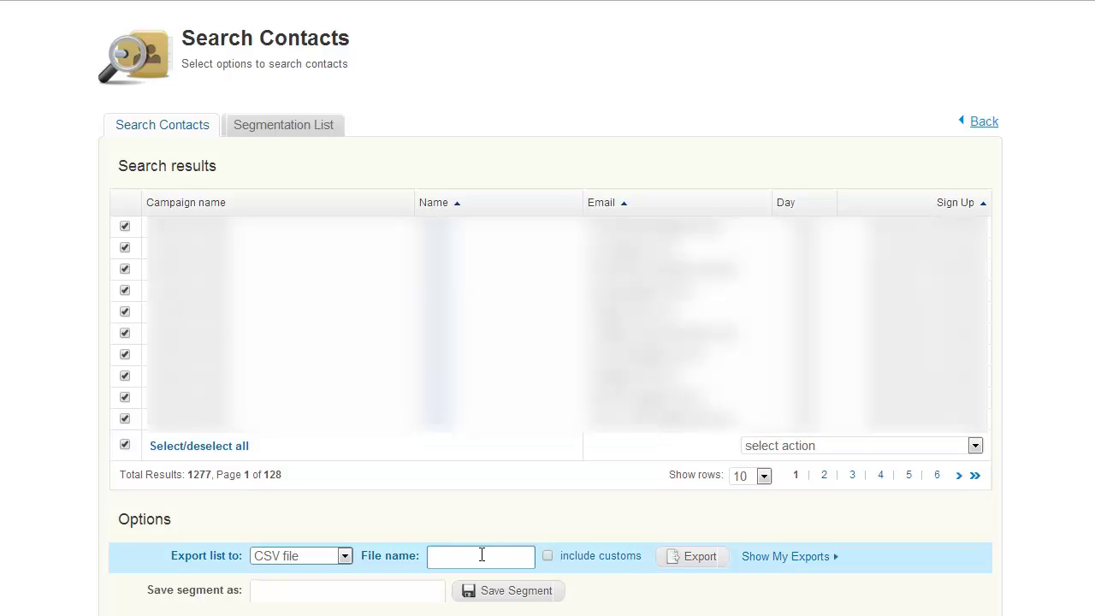
pyautogui.click(271, 557)
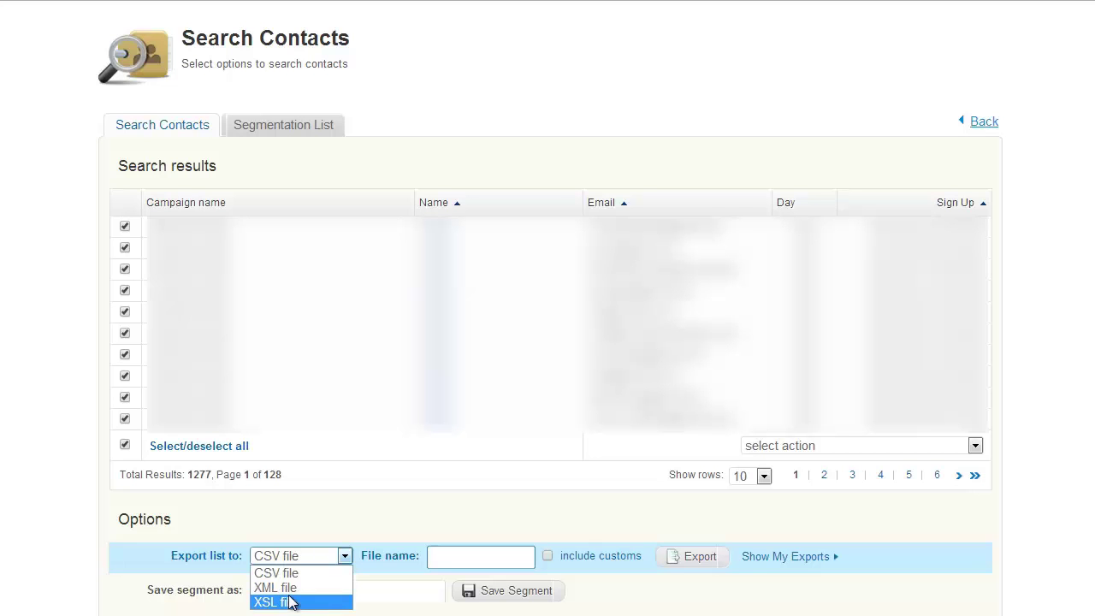
pyautogui.click(302, 573)
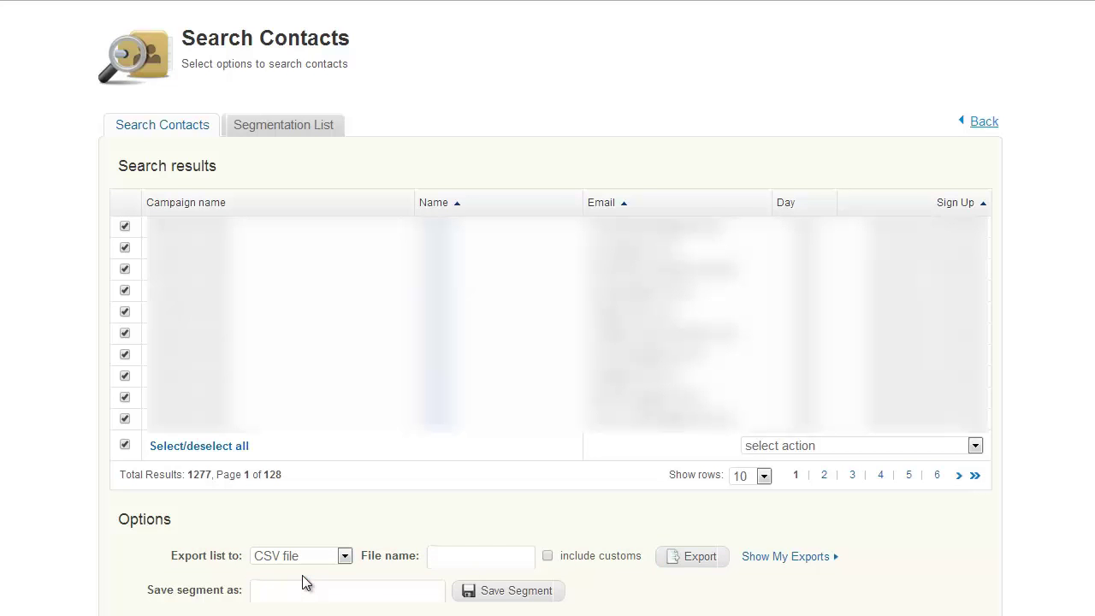
pyautogui.click(436, 555)
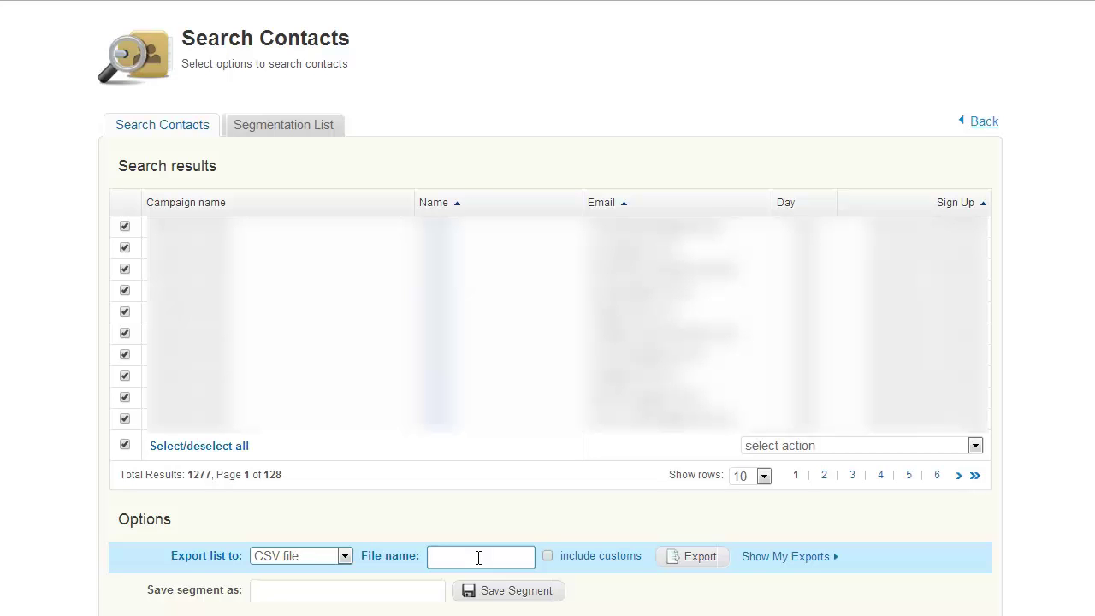
# - Name the export file GR-11-30-2013 and export the selected contacts as CSV
pyautogui.write('GR-11-30-2013')
pyautogui.click(704, 560)
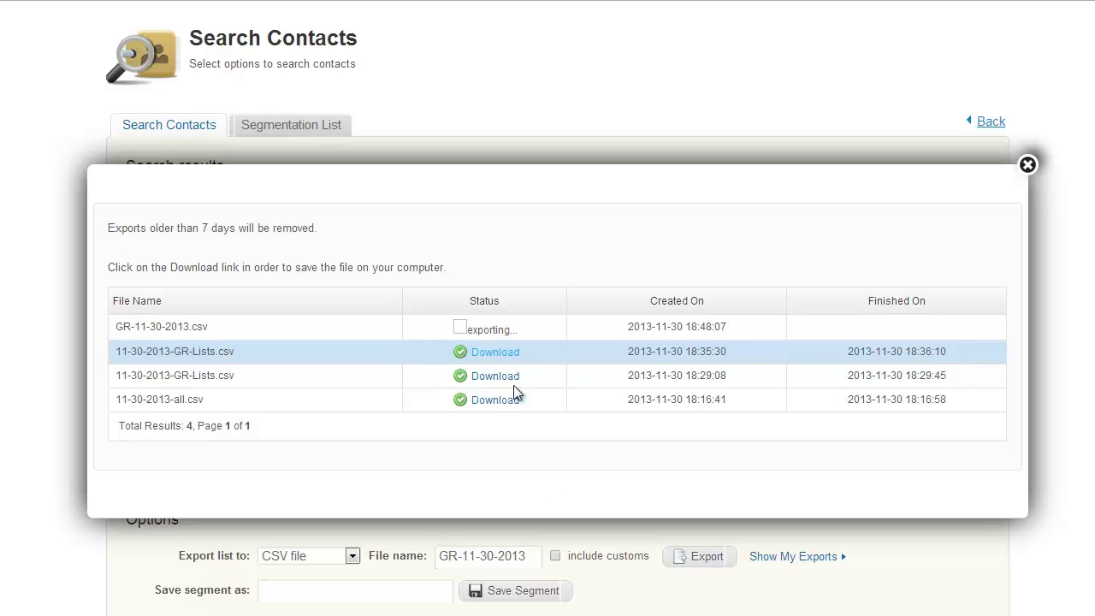
# - Bring the earlier 11-30-2013-all contact export forward in Excel and inspect its header cells
pyautogui.moveTo(585, 612)
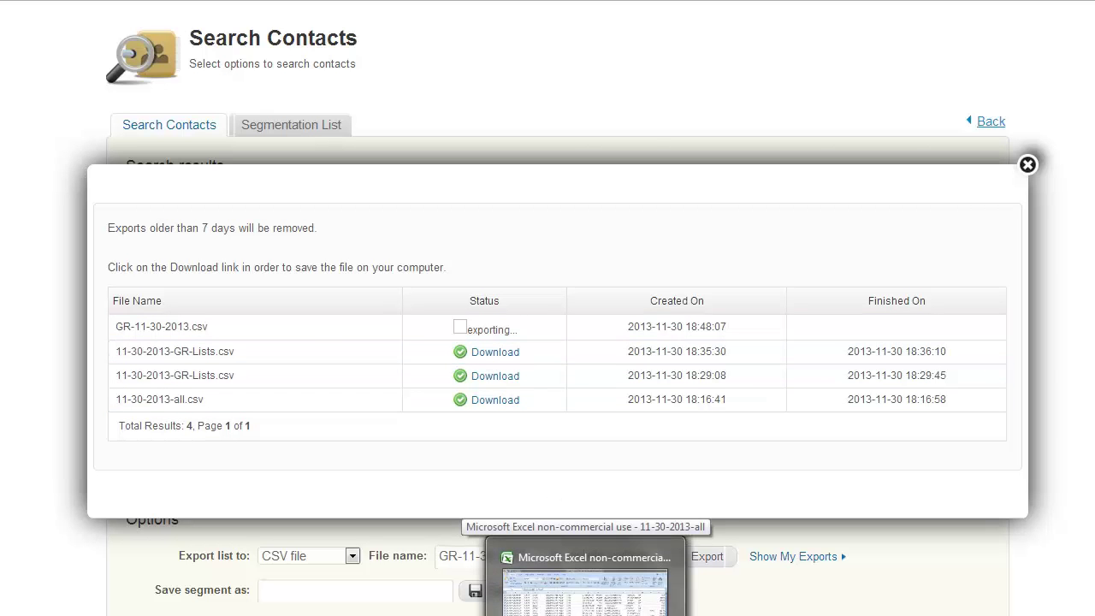
pyautogui.click(585, 582)
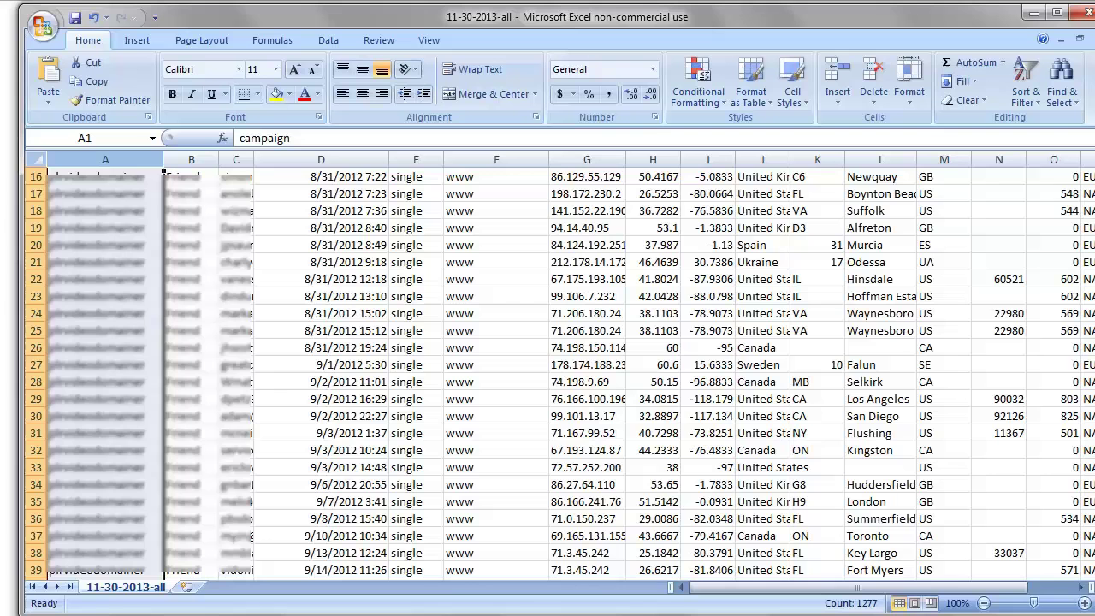
pyautogui.scroll(5, 109, 178)
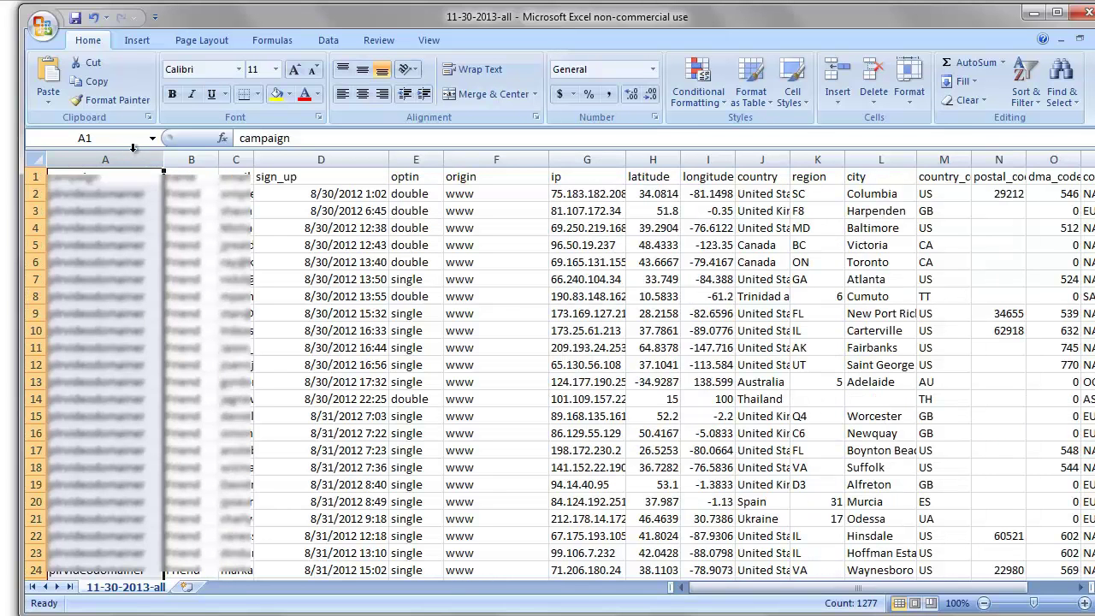
pyautogui.click(191, 159)
pyautogui.press('Right')
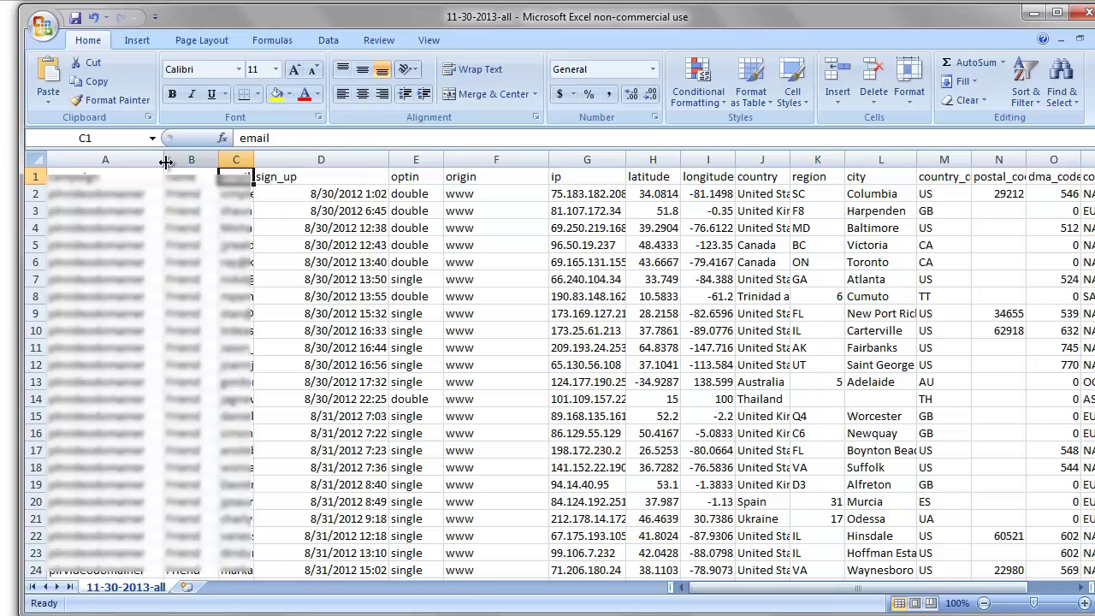
# - Select the campaign column to confirm a count of 1277, then scroll through the rows
pyautogui.click(101, 159)
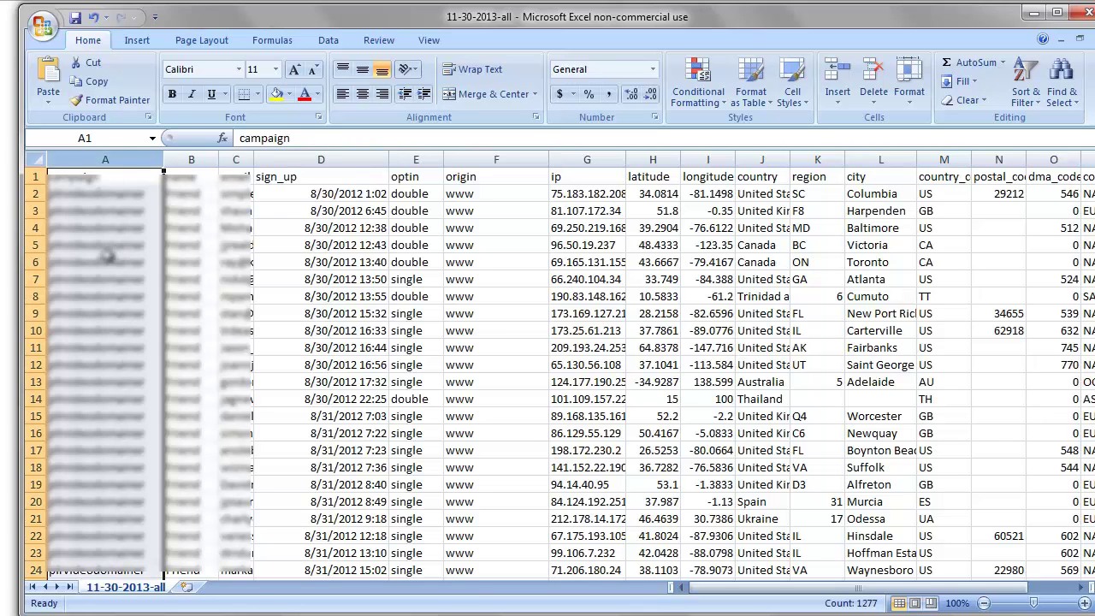
pyautogui.scroll(-11, 115, 343)
pyautogui.scroll(-3, 116, 344)
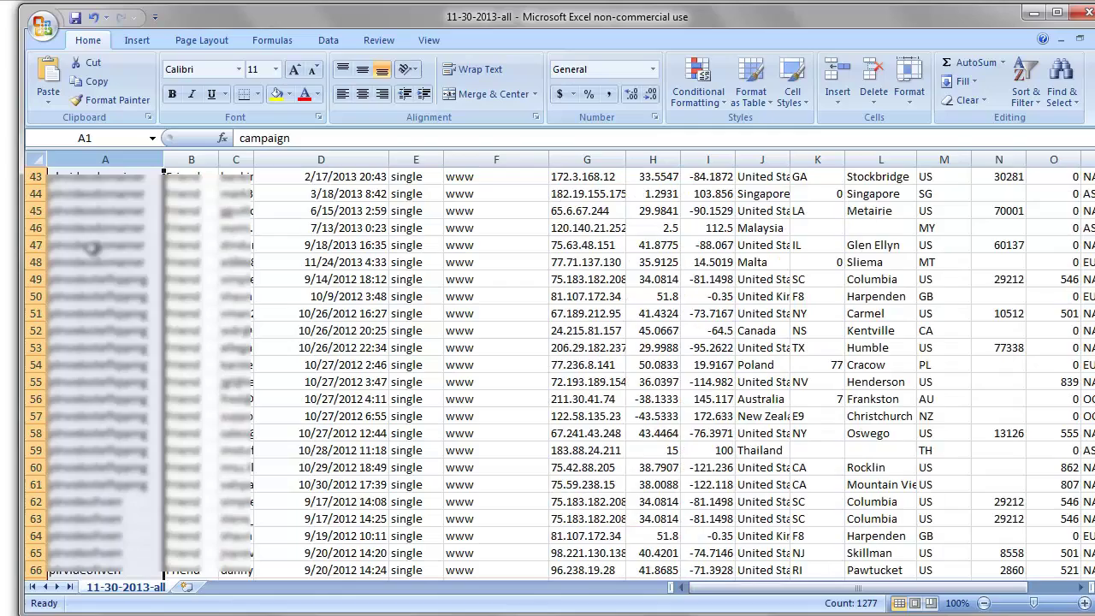
pyautogui.scroll(-13, 103, 391)
pyautogui.scroll(-8, 102, 391)
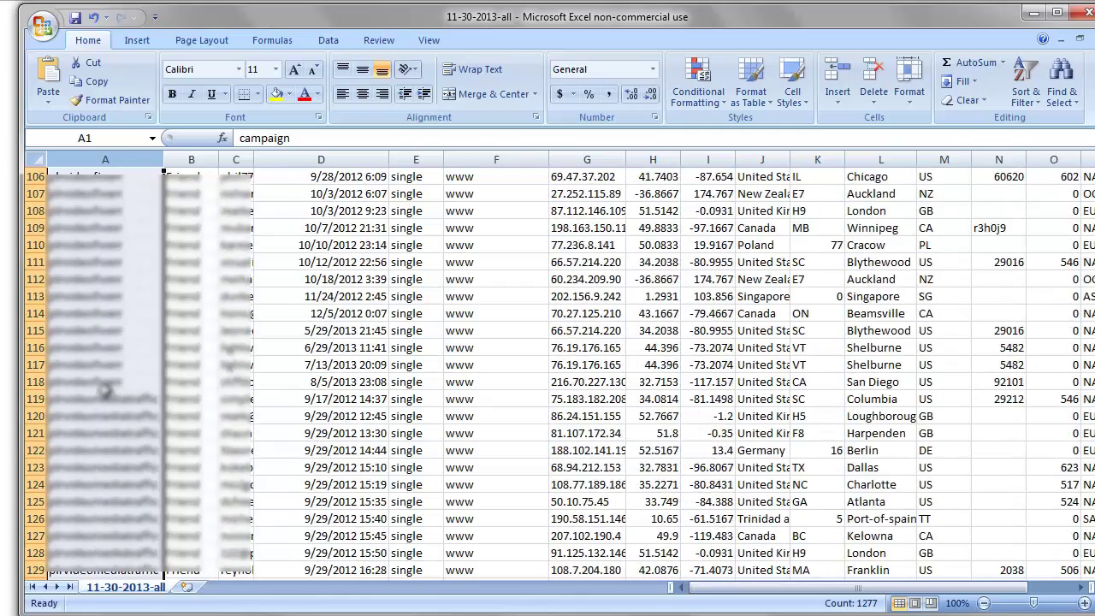
pyautogui.scroll(-3, 103, 391)
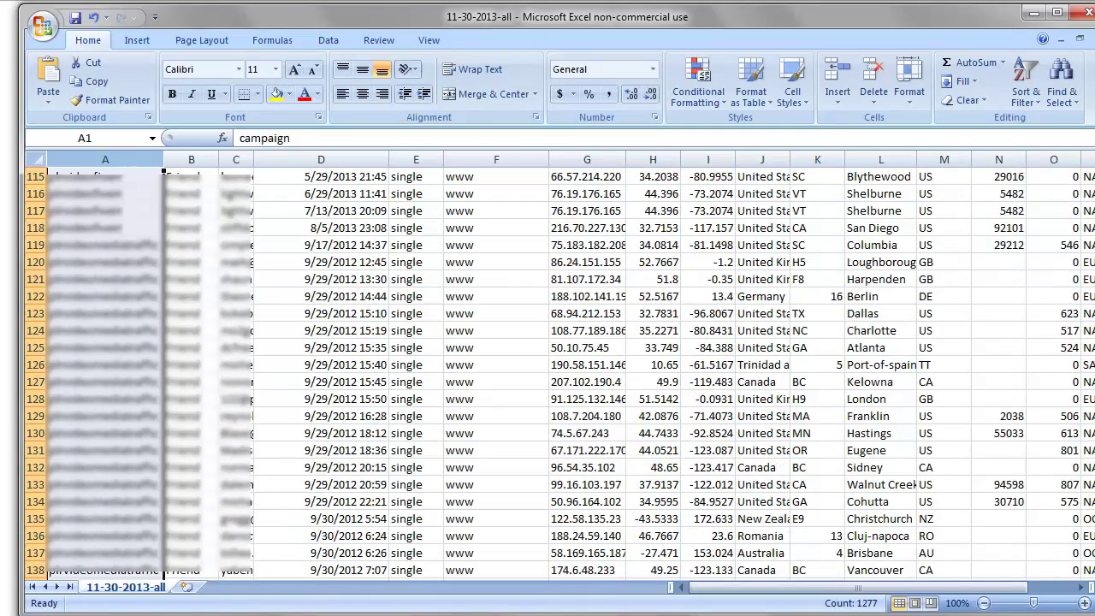
pyautogui.moveTo(1093, 214); pyautogui.dragTo(1093, 204)
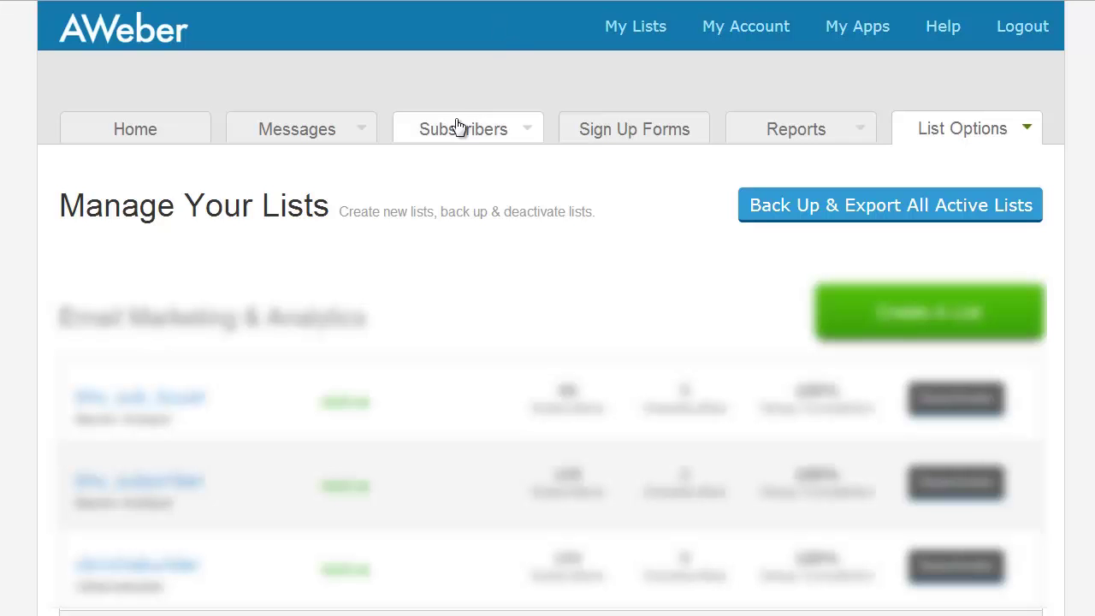
# - Back up and export all active AWeber lists, then download the backup zip
pyautogui.click(954, 135)
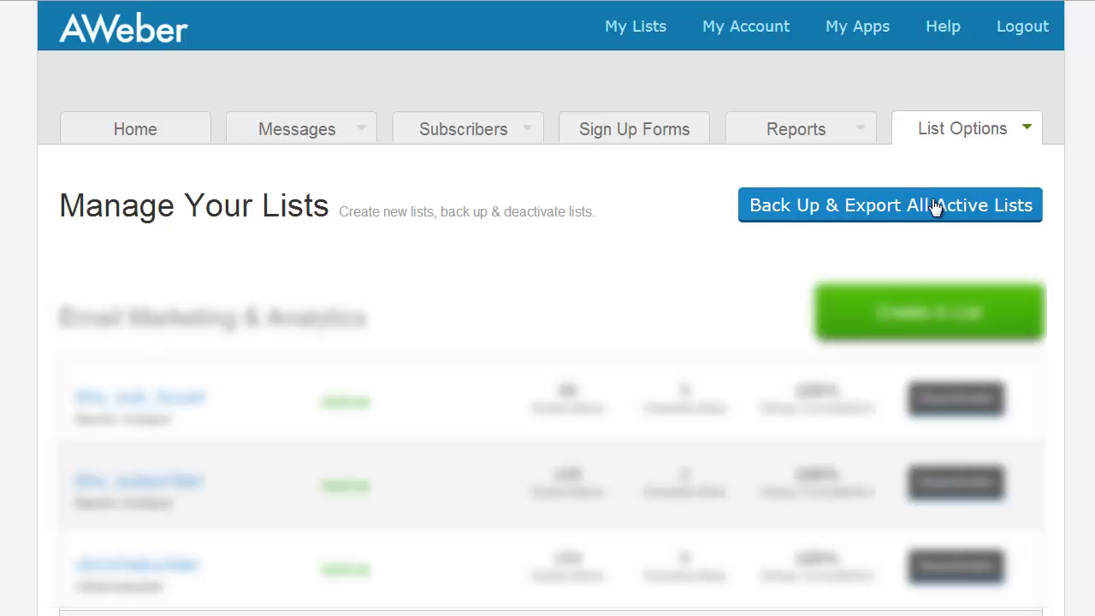
pyautogui.click(994, 206)
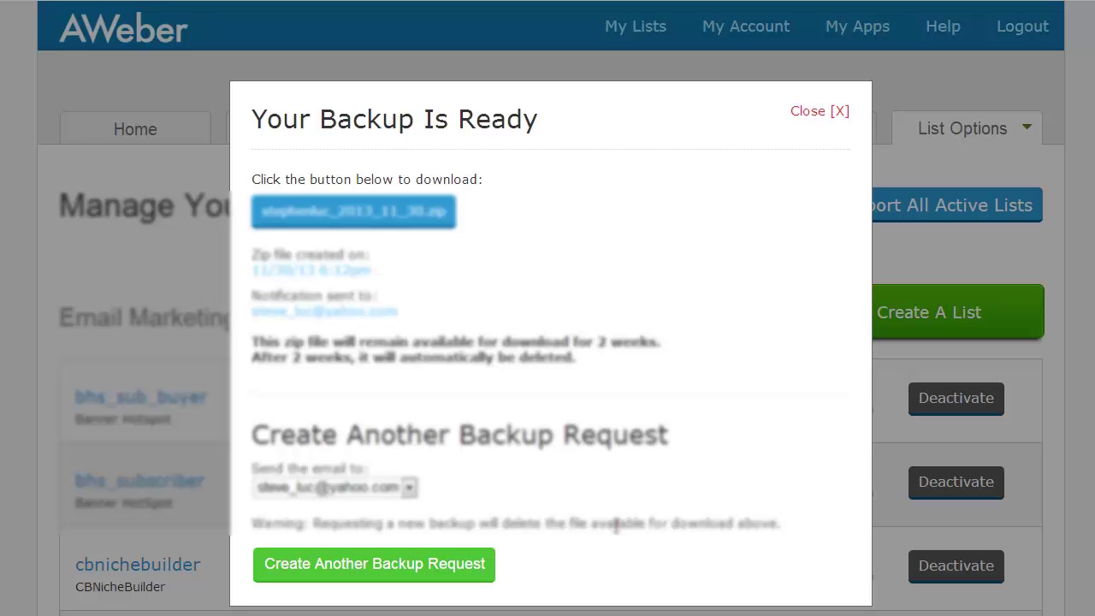
pyautogui.click(358, 227)
# - Browse the backup archive up to its top level, open broadcasts, then check the leads CSV files
pyautogui.moveTo(530, 611)
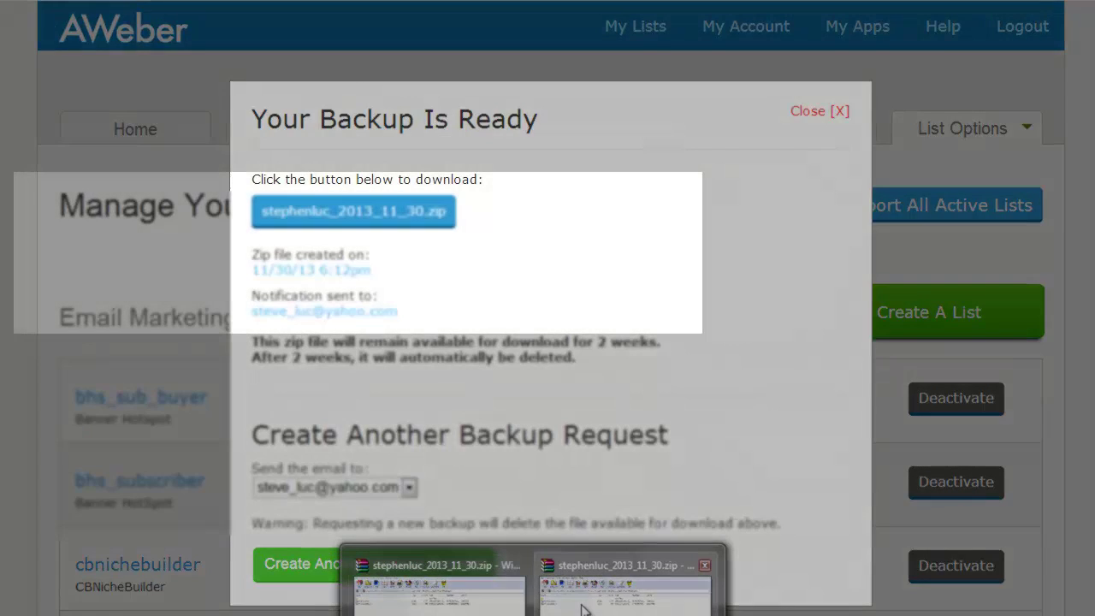
pyautogui.click(582, 609)
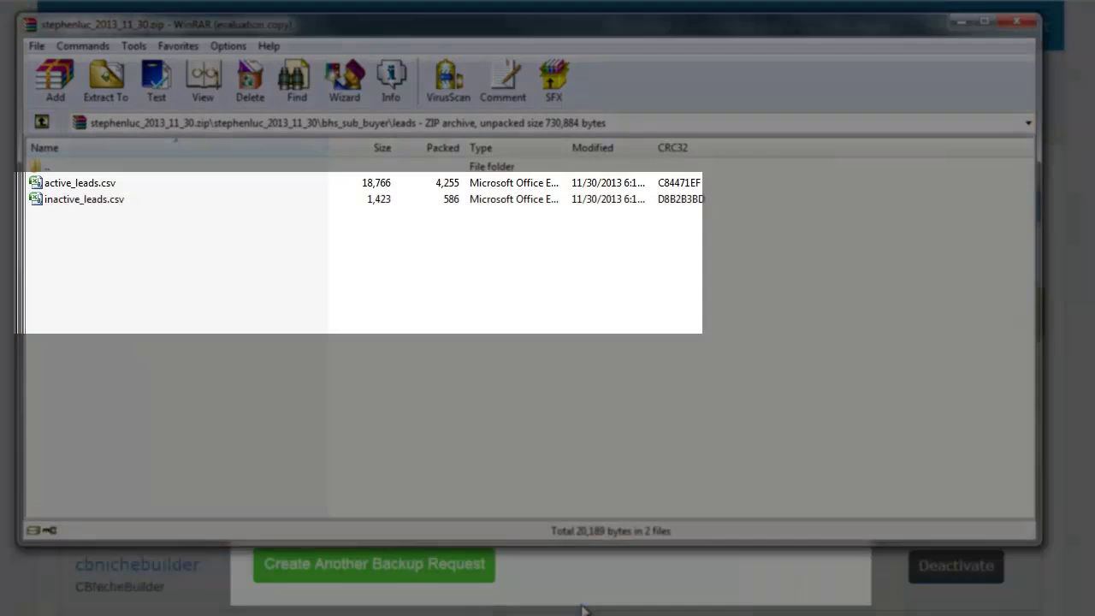
pyautogui.doubleClick(91, 168)
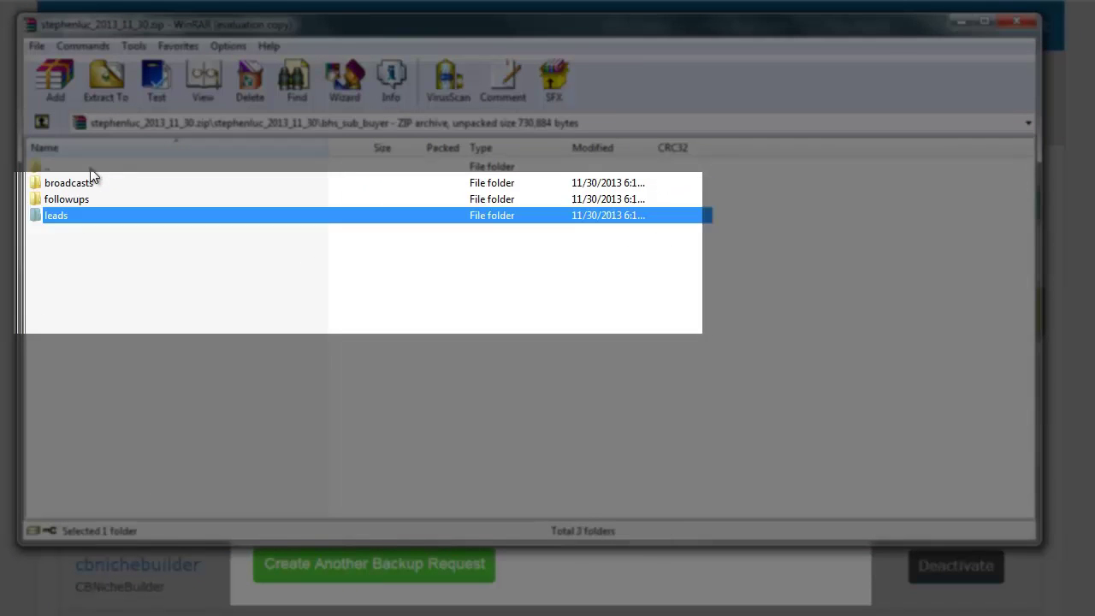
pyautogui.doubleClick(75, 170)
pyautogui.click(80, 184)
pyautogui.doubleClick(80, 182)
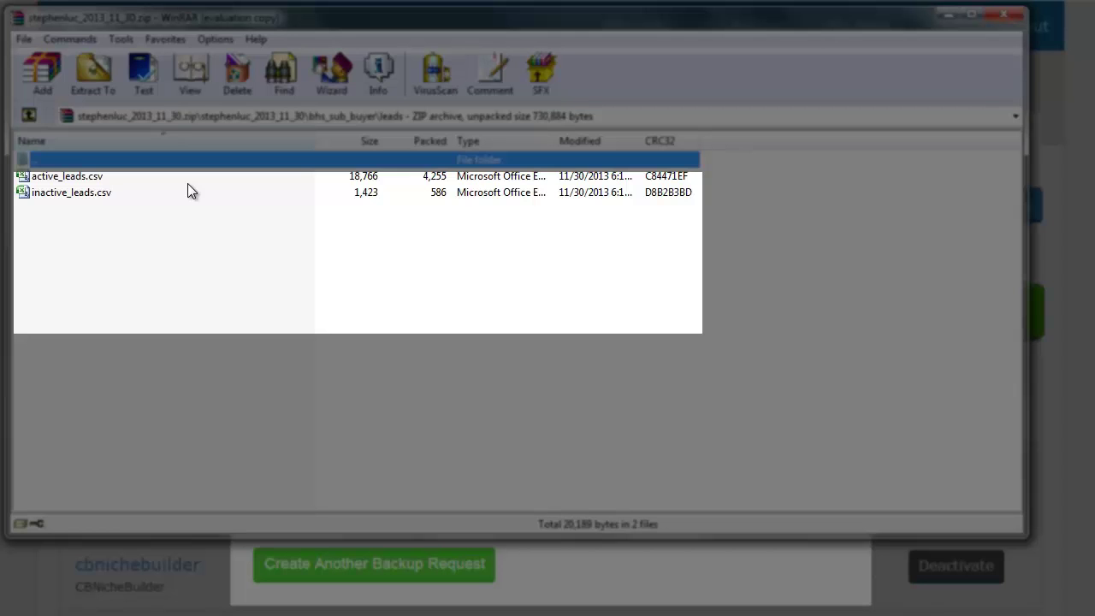
pyautogui.click(188, 182)
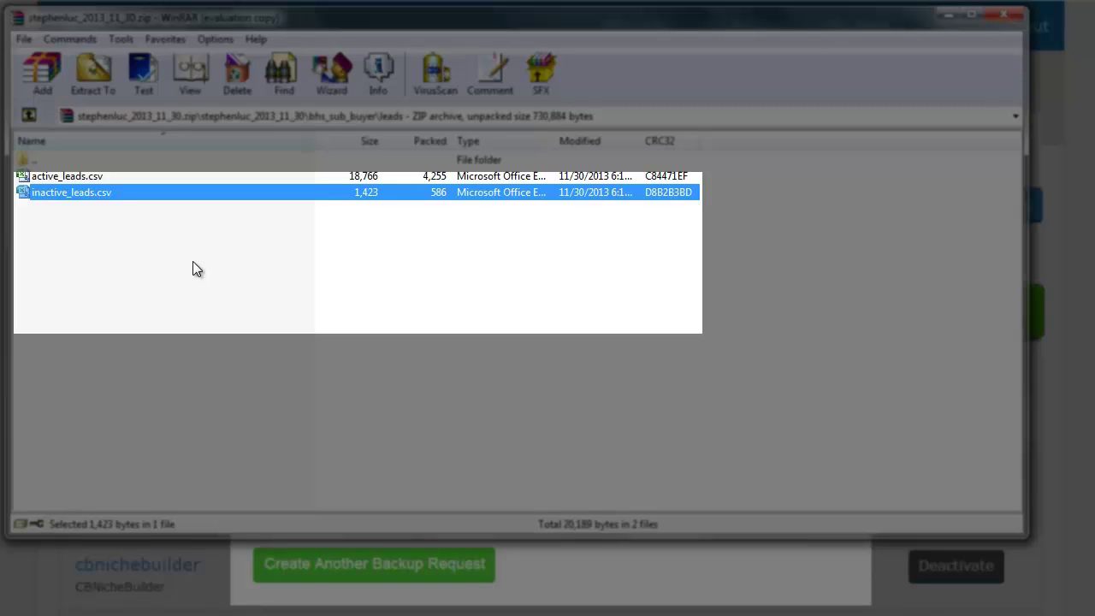
pyautogui.click(181, 178)
# - Select inactive_leads.csv to check its size
pyautogui.click(155, 190)
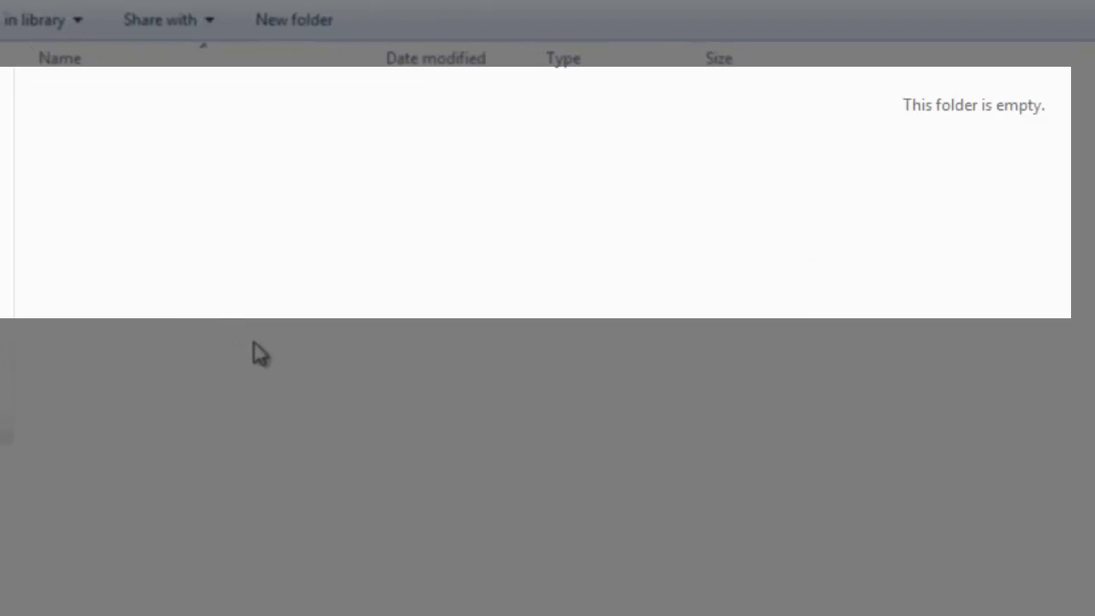
# - Create a new folder named Aweber and a copy renamed Getresponse
pyautogui.rightClick(247, 338)
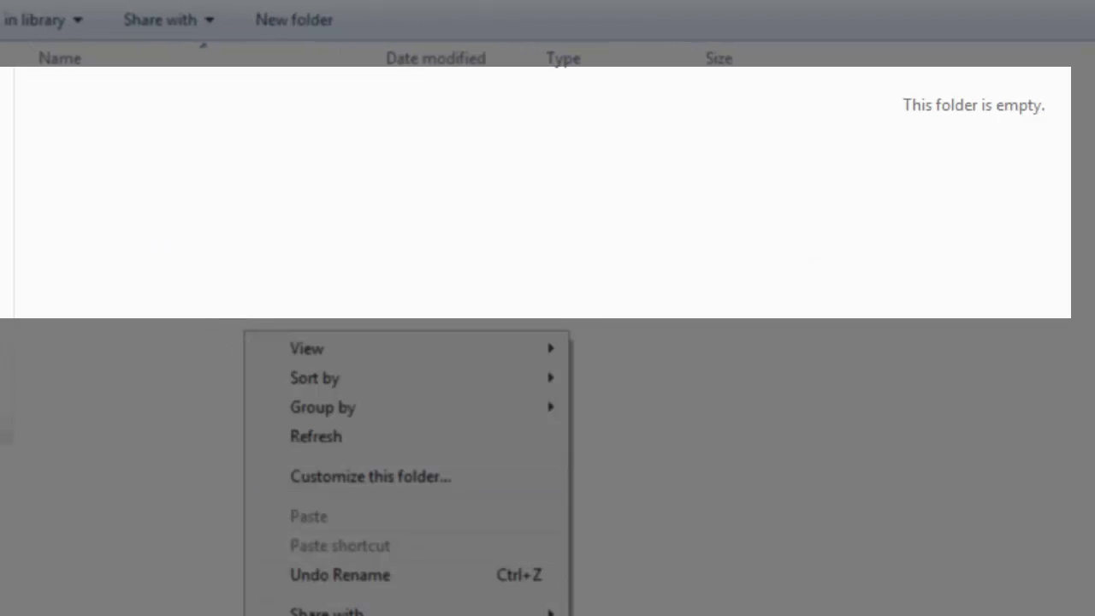
pyautogui.hotkey('ctrl', 'shift', 'n')
pyautogui.write('Aweber')
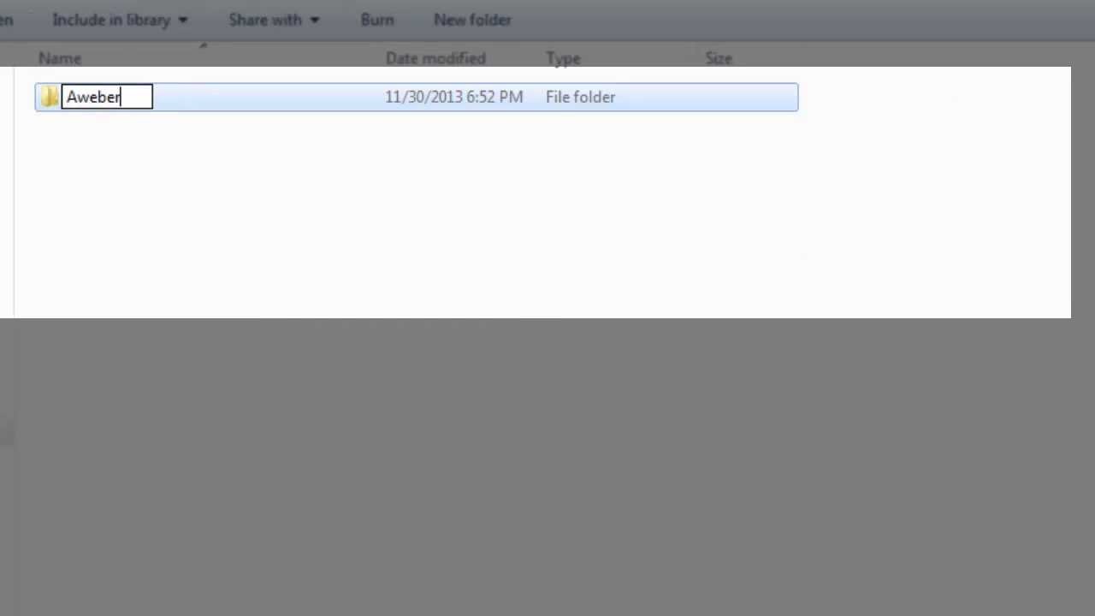
pyautogui.press('Return')
pyautogui.hotkey('ctrl', 'c')
pyautogui.hotkey('ctrl', 'v')
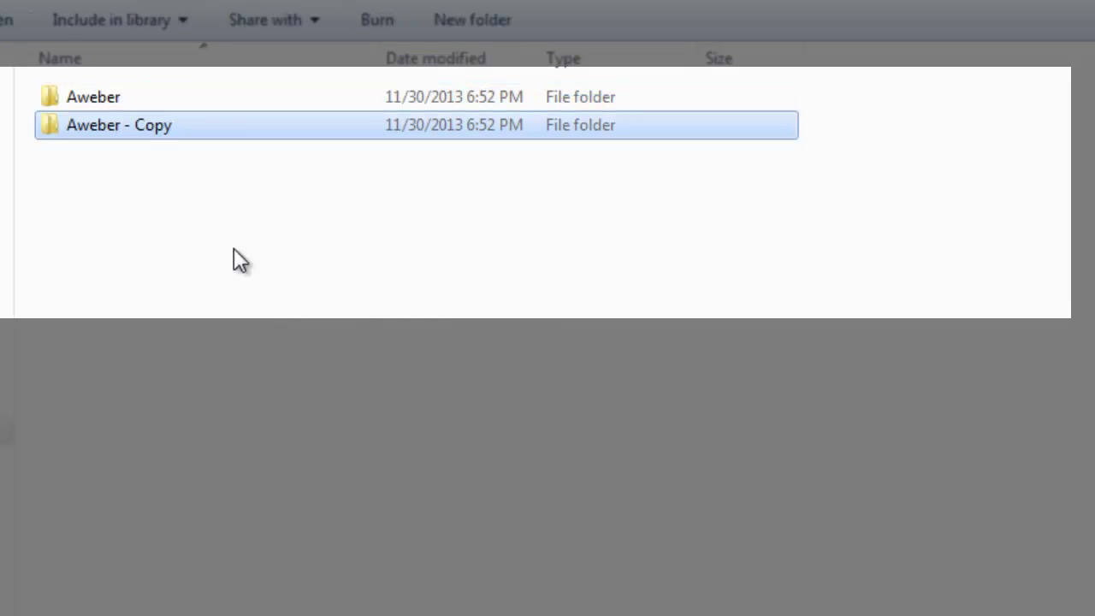
pyautogui.press('F2')
pyautogui.write('Getresponse')
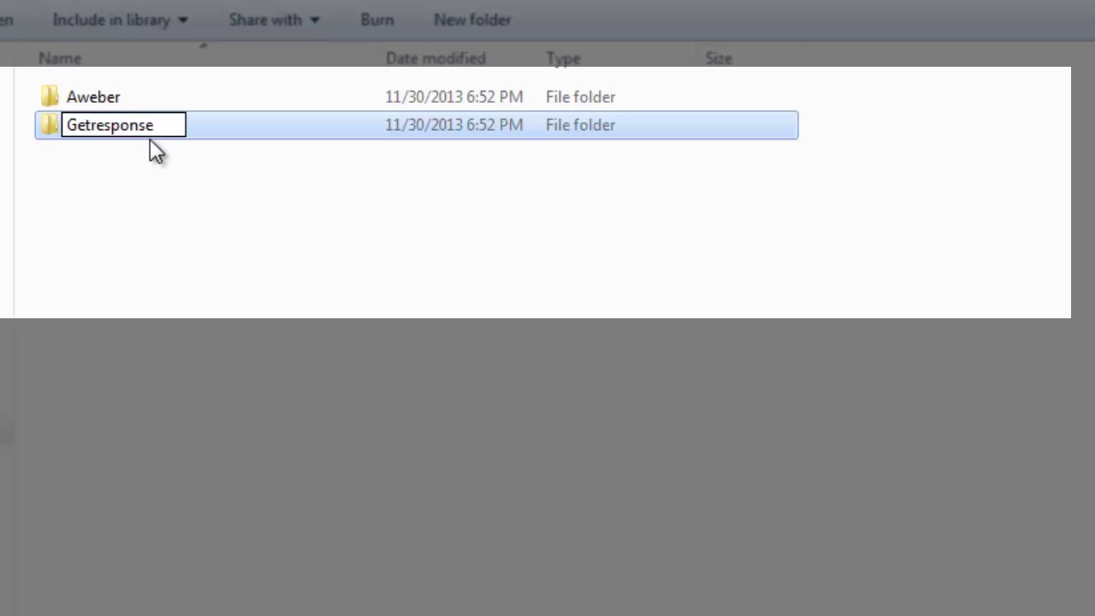
pyautogui.press('Return')
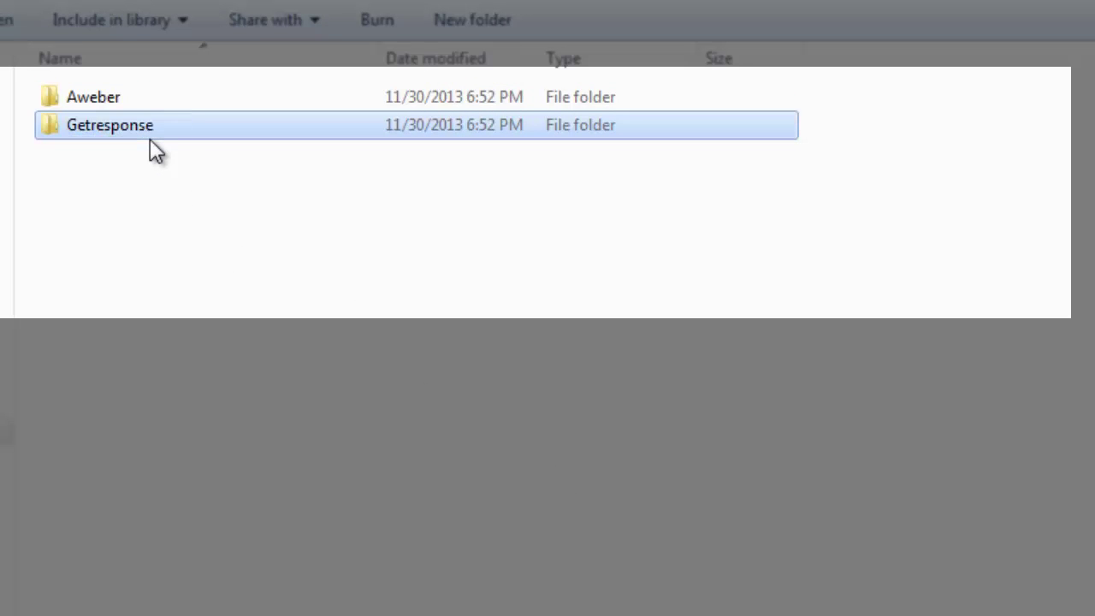
# - Add a third folder named ARP-Reach, then open the Aweber folder
pyautogui.hotkey('ctrl', 'c')
pyautogui.hotkey('ctrl', 'v')
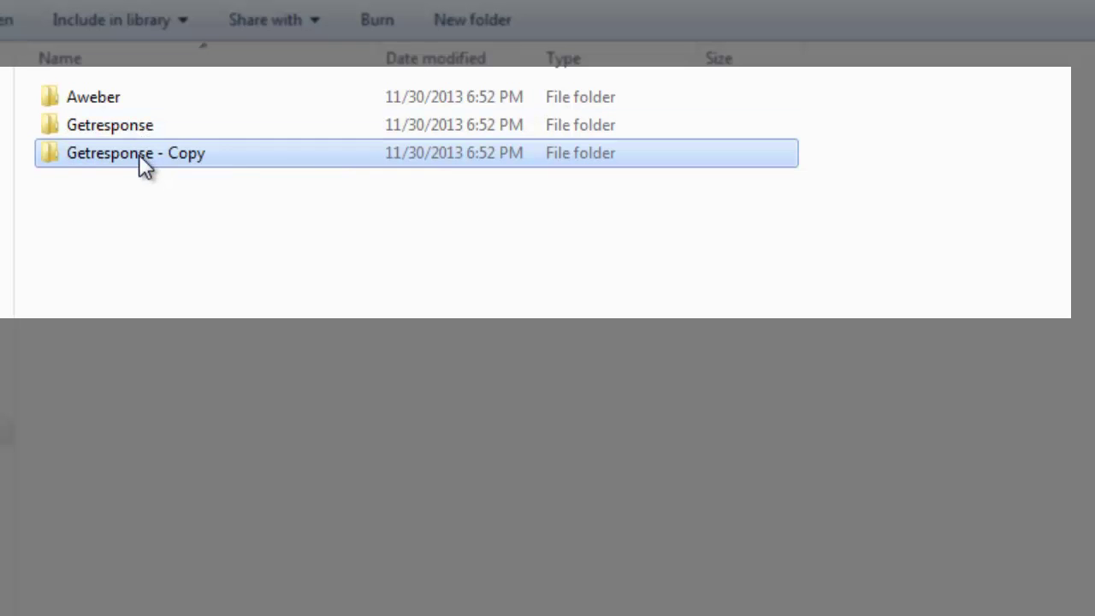
pyautogui.press('F2')
pyautogui.write('ARP-Reach')
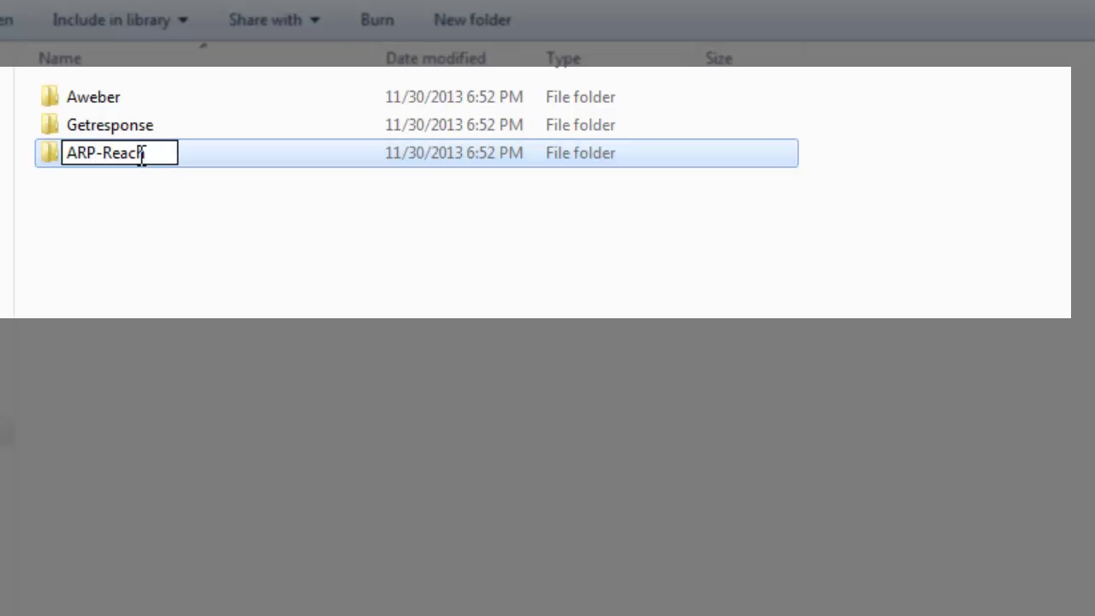
pyautogui.press('Return')
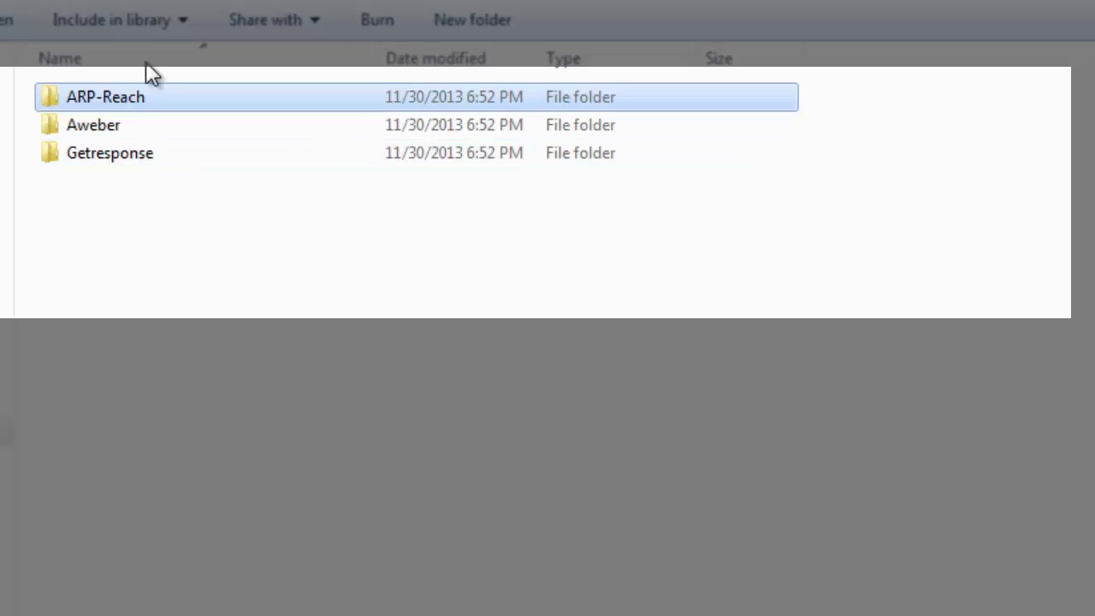
pyautogui.doubleClick(133, 139)
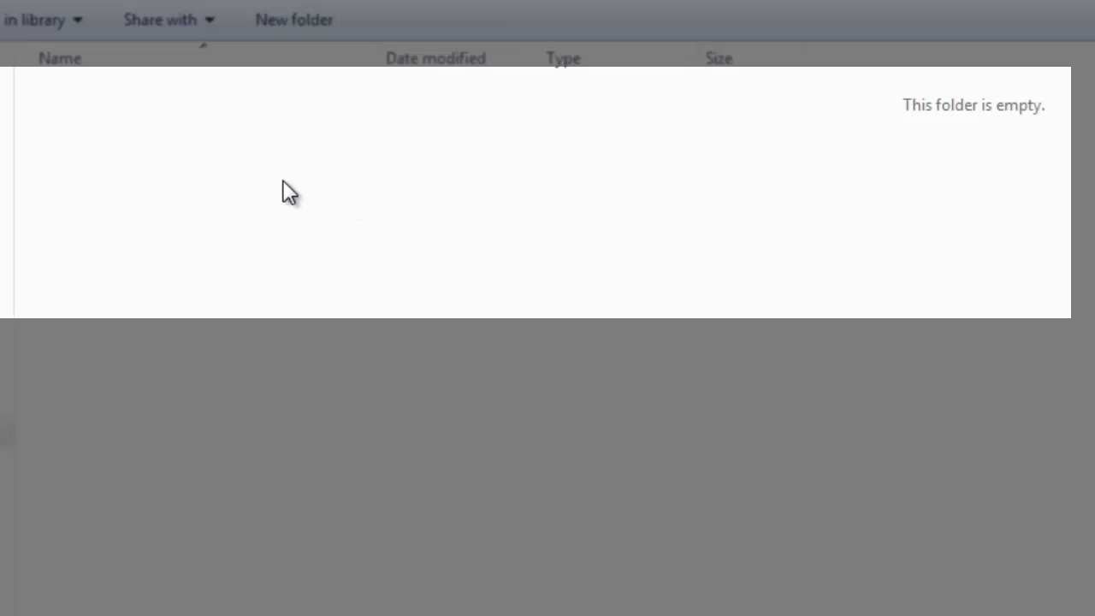
# - Create year folders 2012 and 2013 inside Aweber
pyautogui.rightClick(261, 190)
pyautogui.moveTo(587, 529)
pyautogui.click(682, 517)
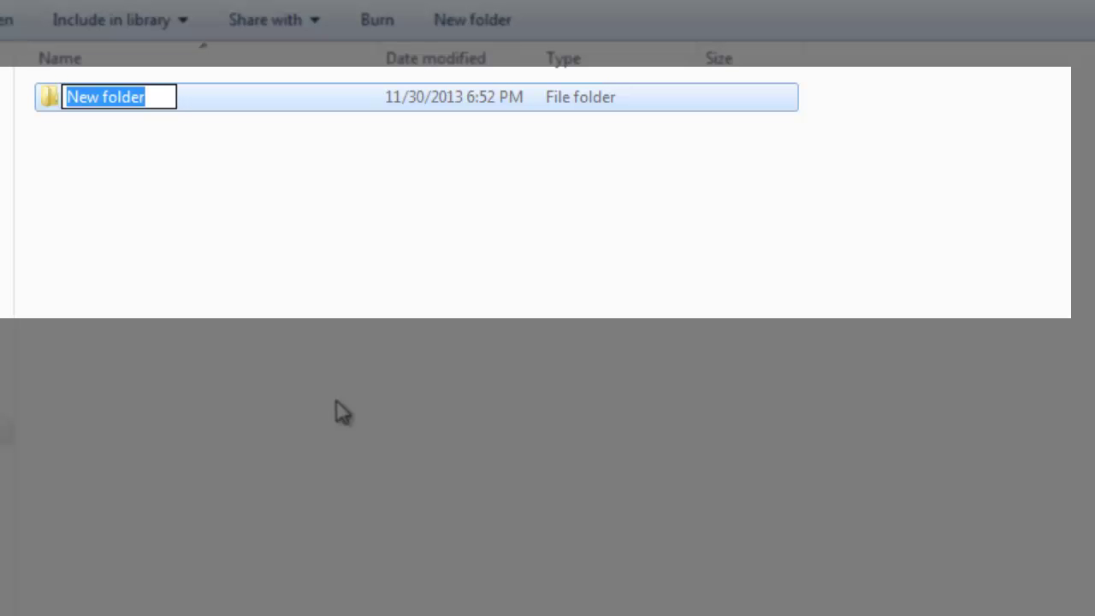
pyautogui.write('2012')
pyautogui.press('Return')
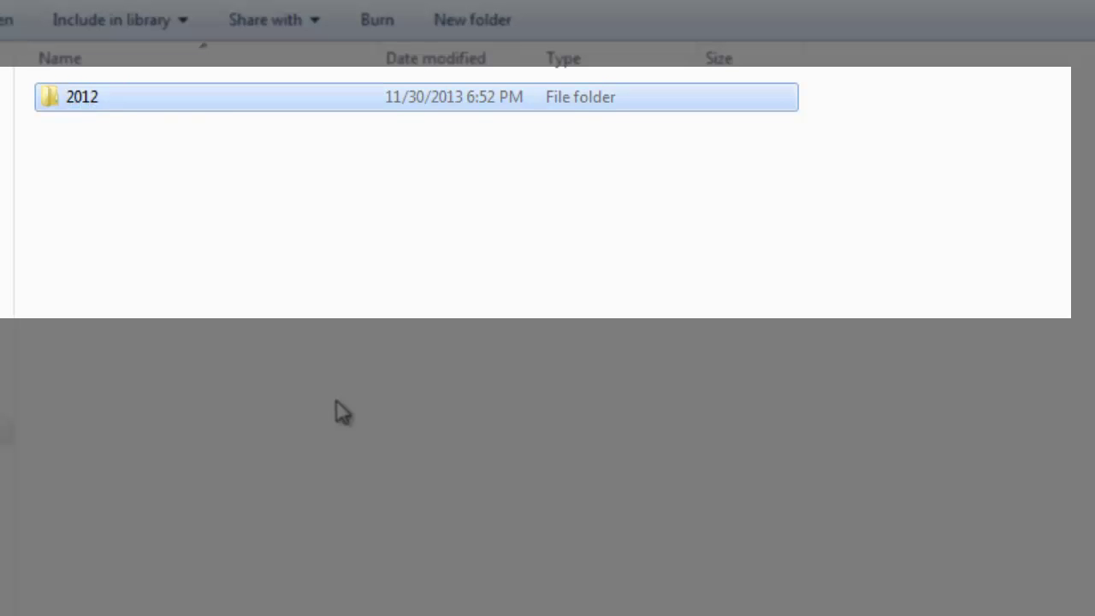
pyautogui.hotkey('ctrl', 'c')
pyautogui.hotkey('ctrl', 'v')
pyautogui.click(106, 121)
pyautogui.write('2013')
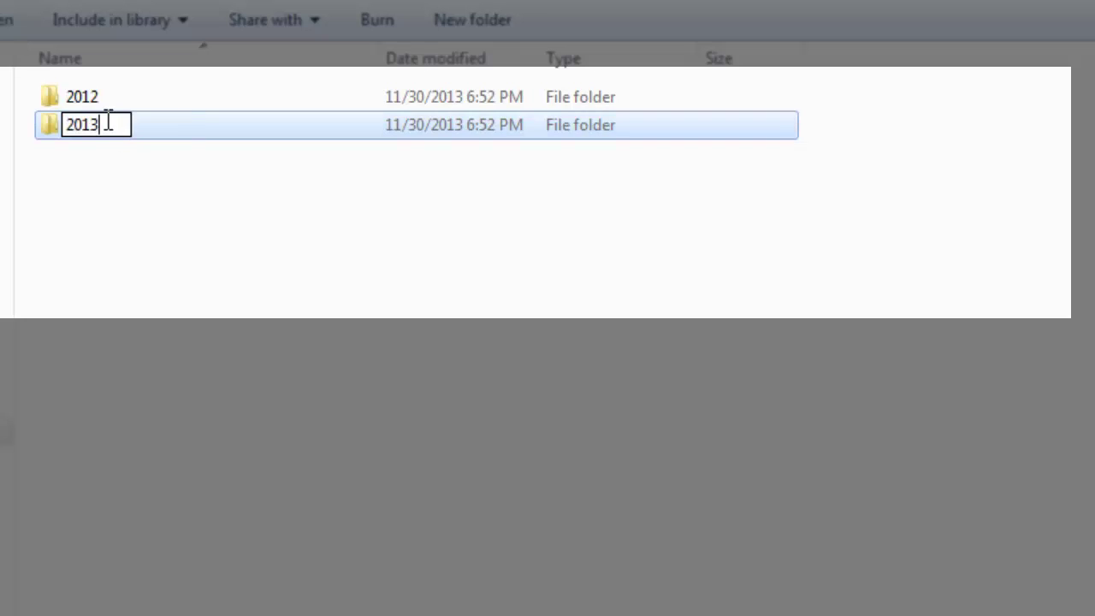
pyautogui.press('Return')
# - Add a 2014 folder by duplicating 2013, then clear the selection
pyautogui.hotkey('ctrl', 'c')
pyautogui.hotkey('ctrl', 'v')
pyautogui.click(100, 152)
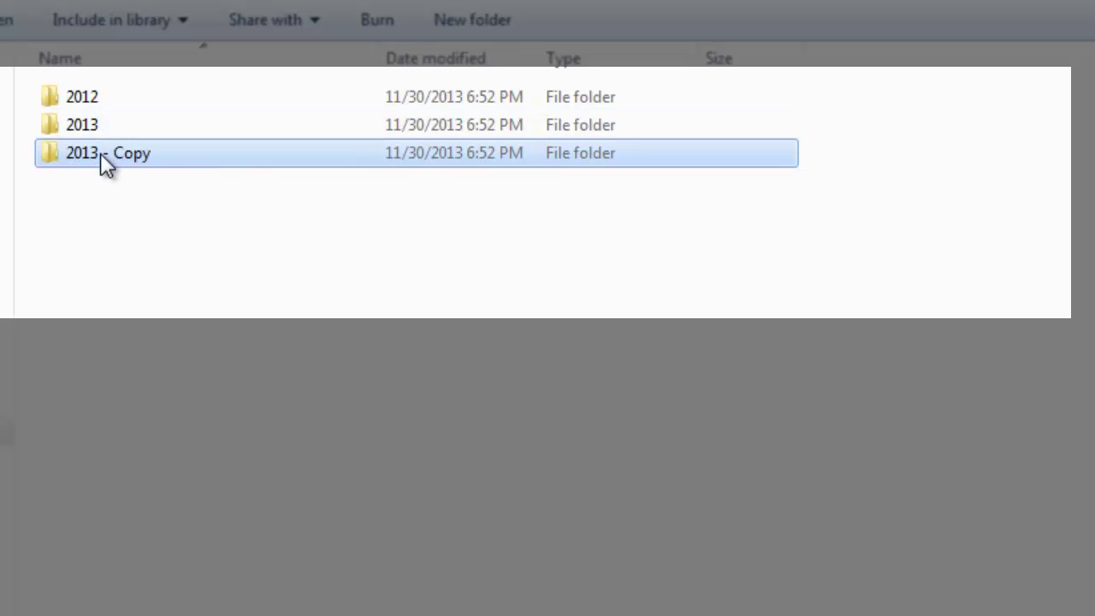
pyautogui.write('013')
pyautogui.press('BackSpace')
pyautogui.press('BackSpace')
pyautogui.press('BackSpace')
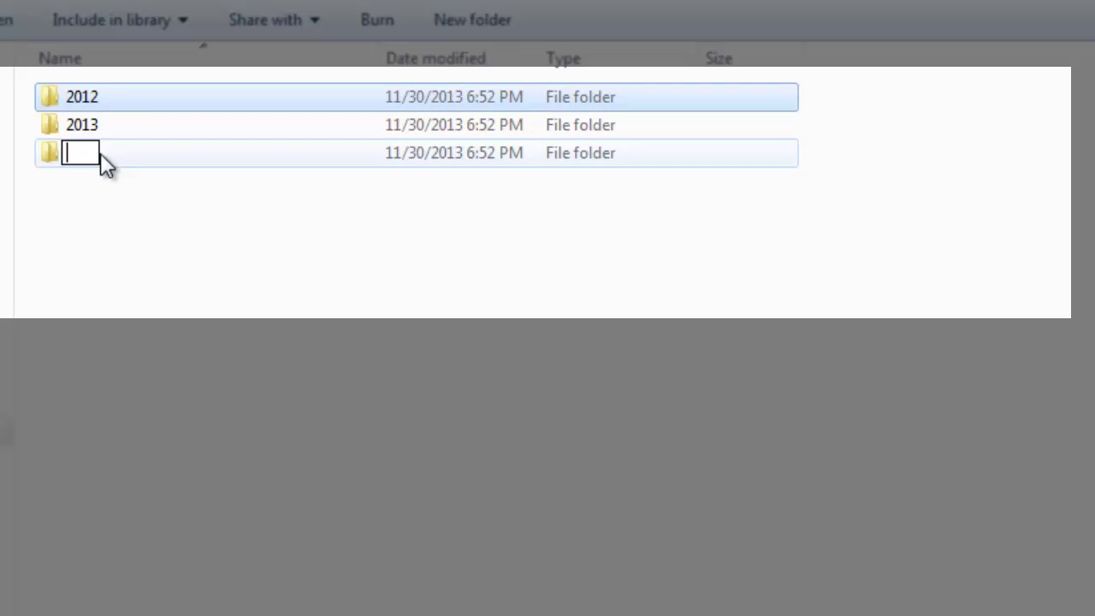
pyautogui.write('2013')
pyautogui.press('BackSpace')
pyautogui.write('4')
pyautogui.press('Return')
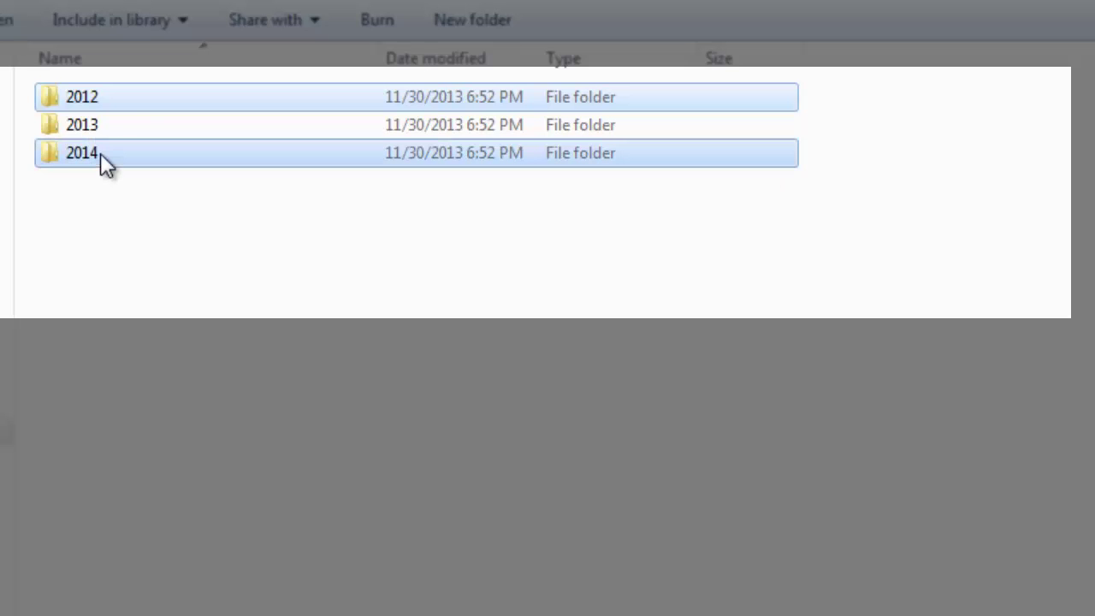
pyautogui.click(142, 268)
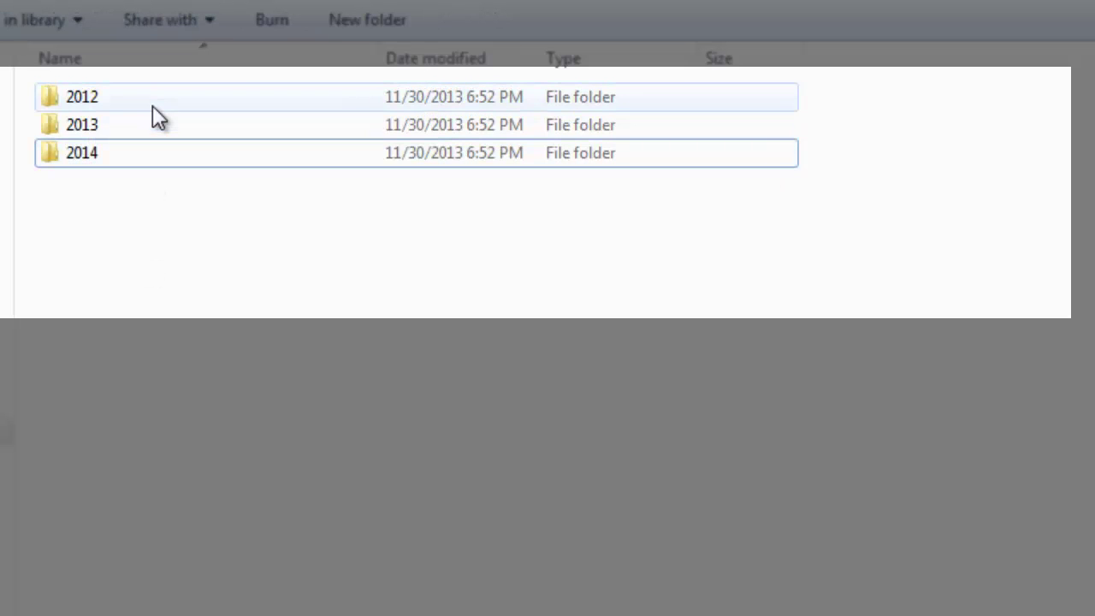
pyautogui.click(152, 105)
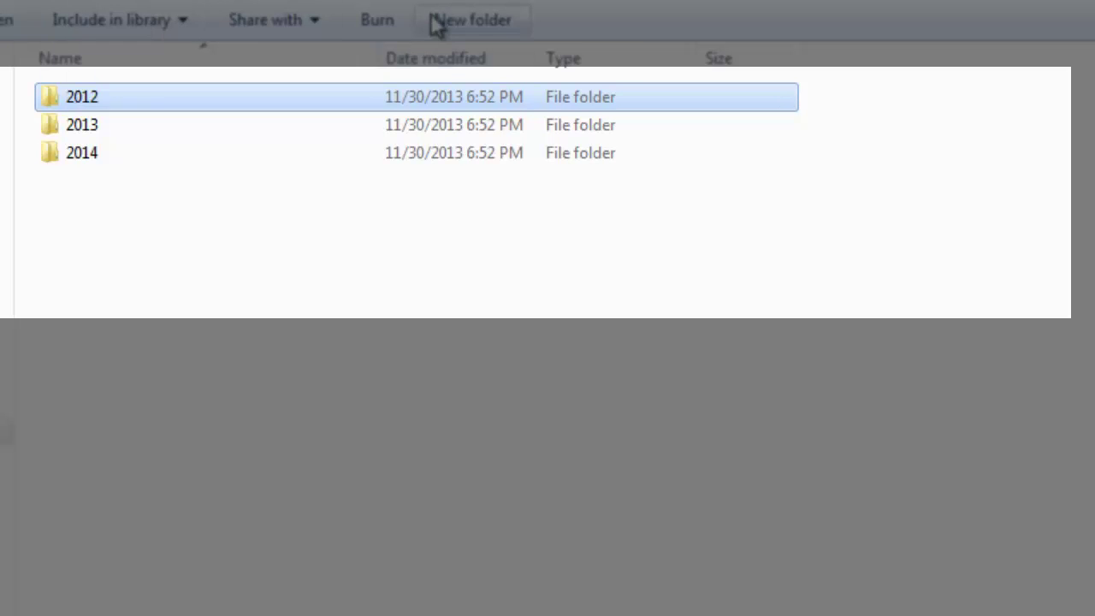
pyautogui.click(295, 278)
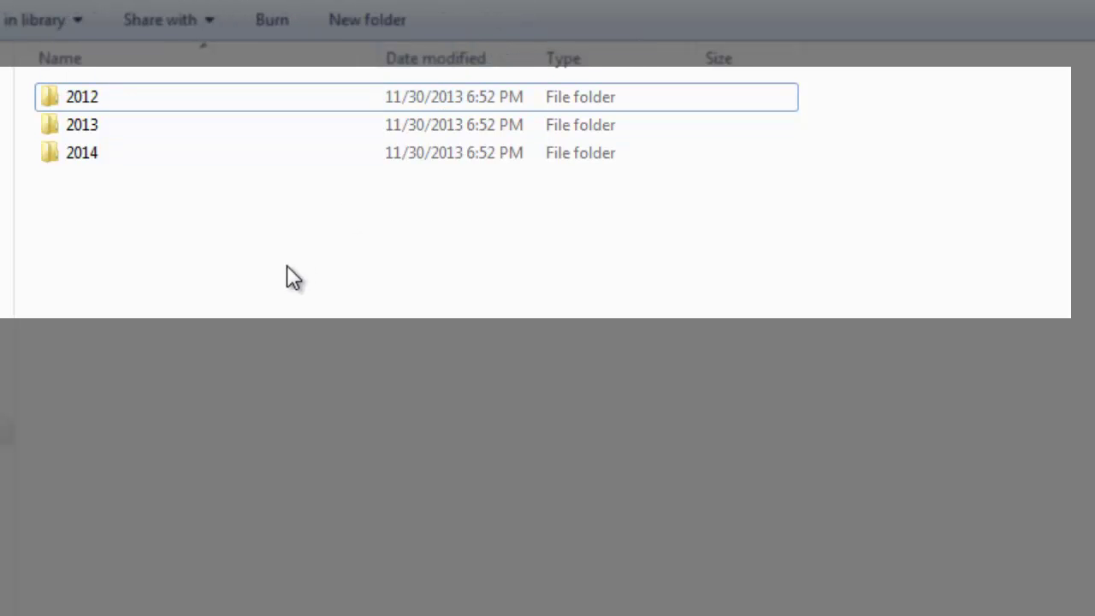